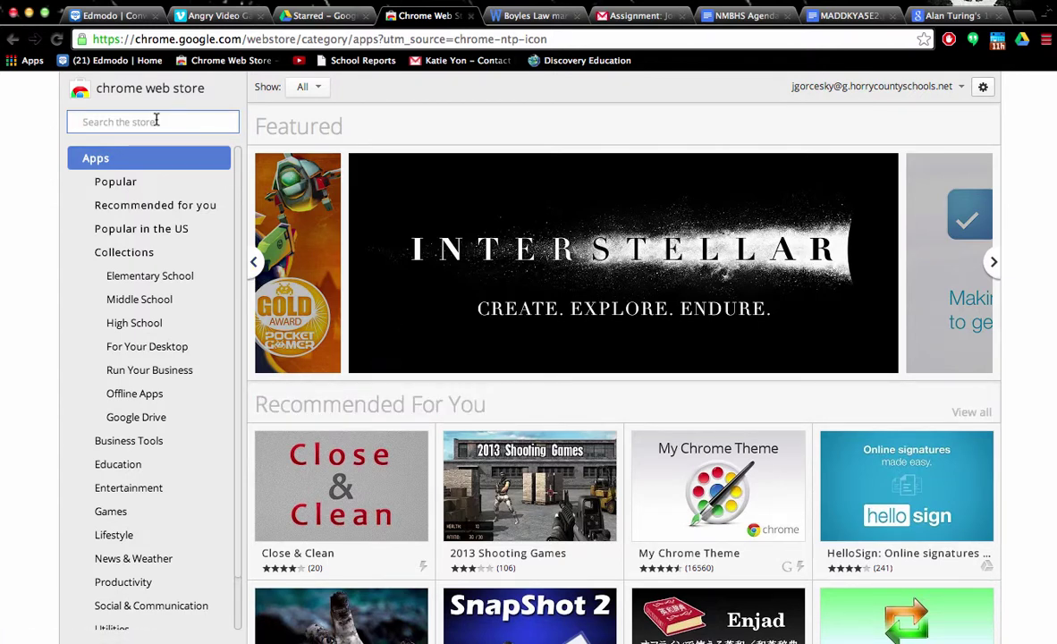
- Search the Chrome Web Store for "speakit" and install the free SpeakIt! extension
type("speakit")
key("Return")
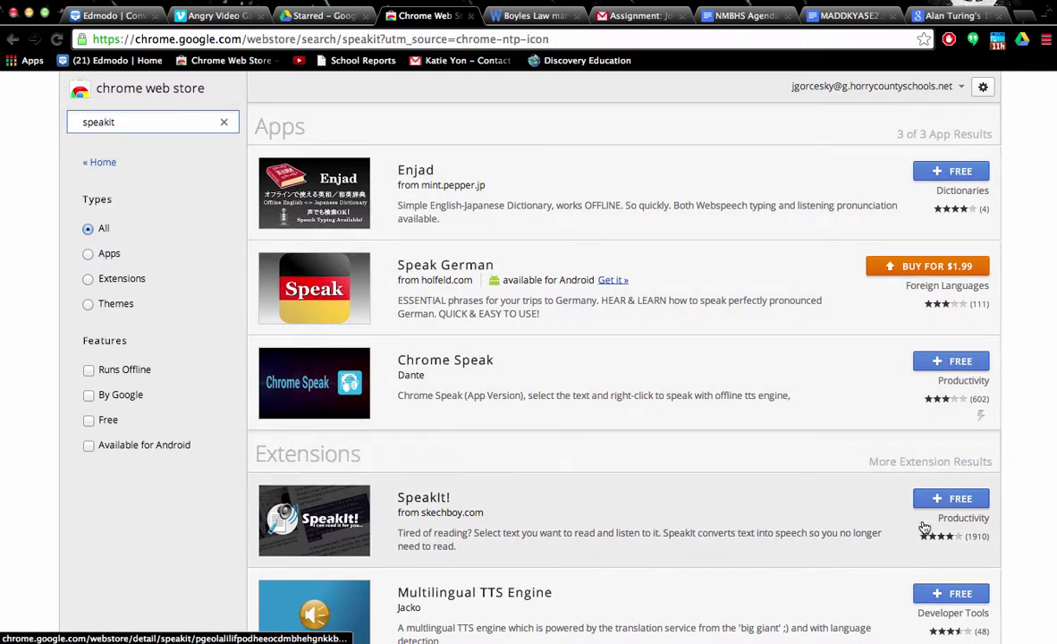
left_click(944, 503)
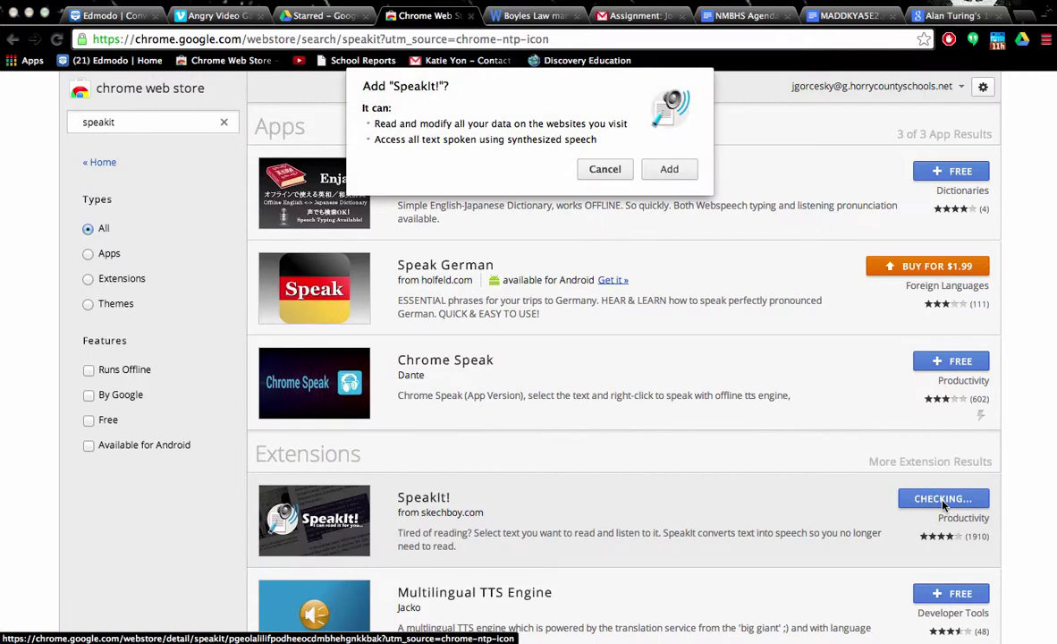
left_click(685, 173)
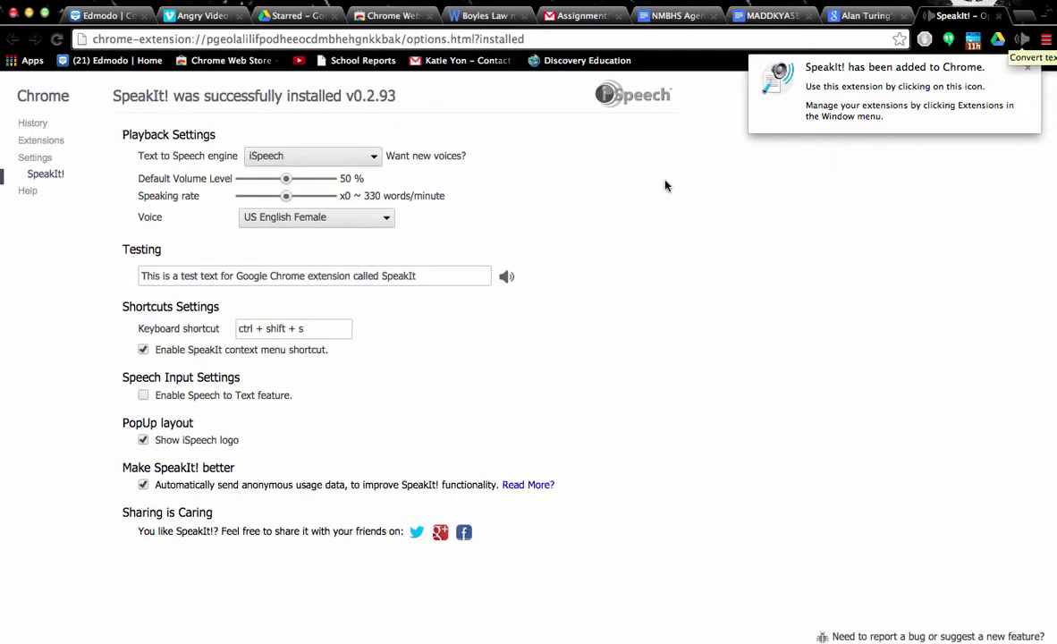
- Configure SpeakIt! playback with the iSpeech engine, 65% volume, 210 words/minute and the UK English Female voice, and play the test text
left_click(373, 158)
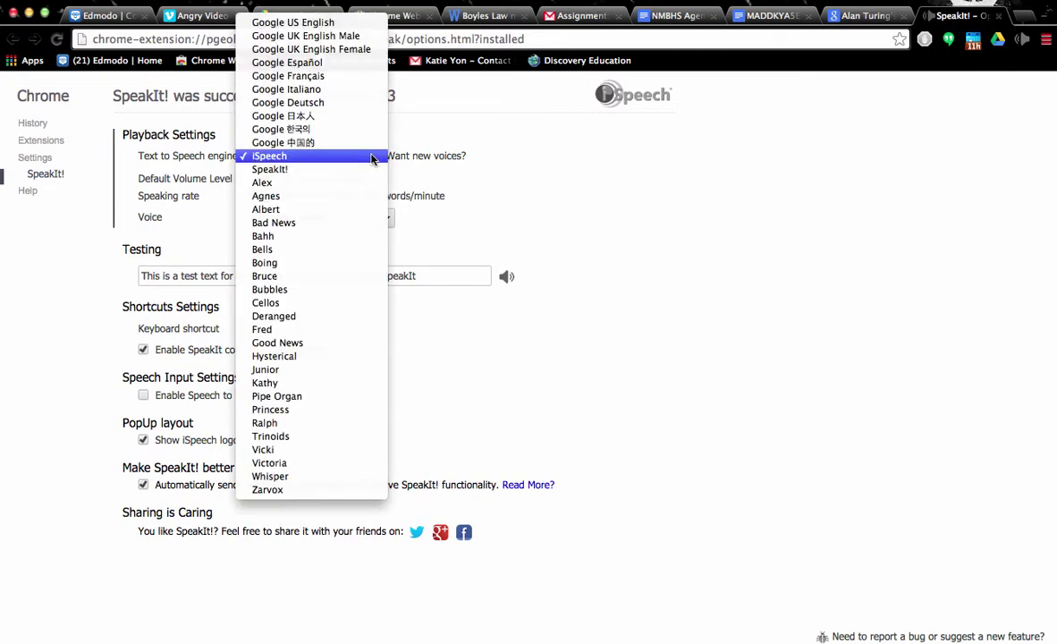
left_click(287, 158)
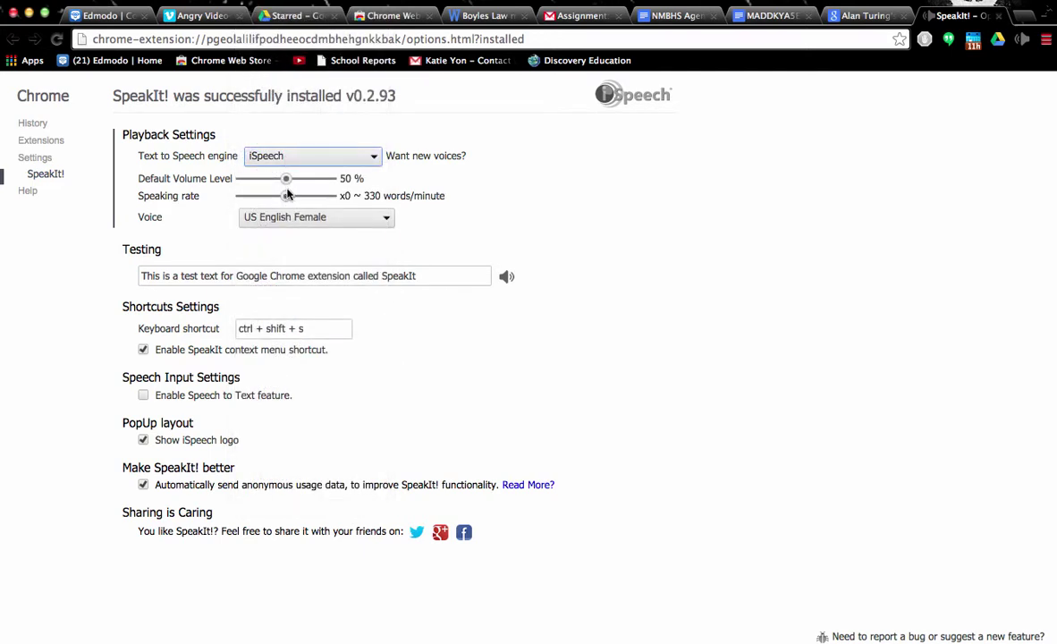
left_click_drag(286, 178, 268, 196)
left_click(280, 223)
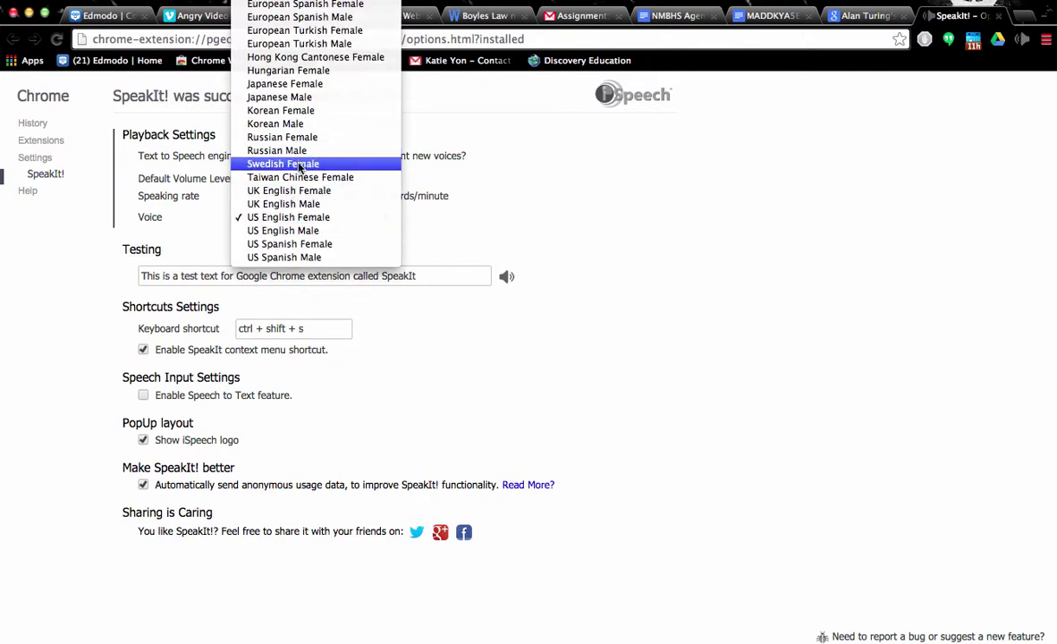
left_click(295, 191)
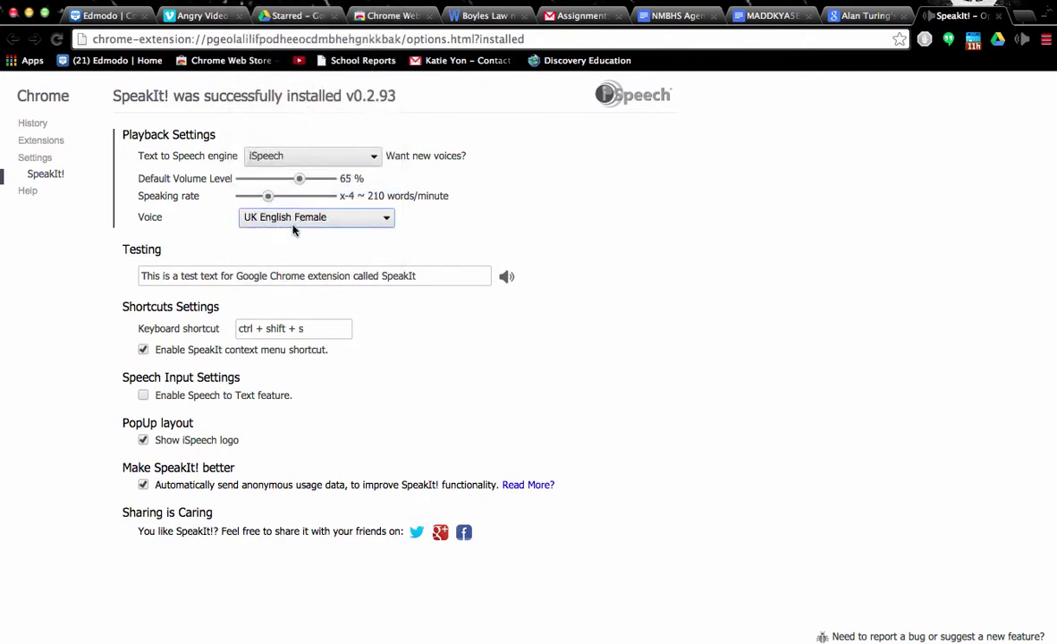
left_click(507, 280)
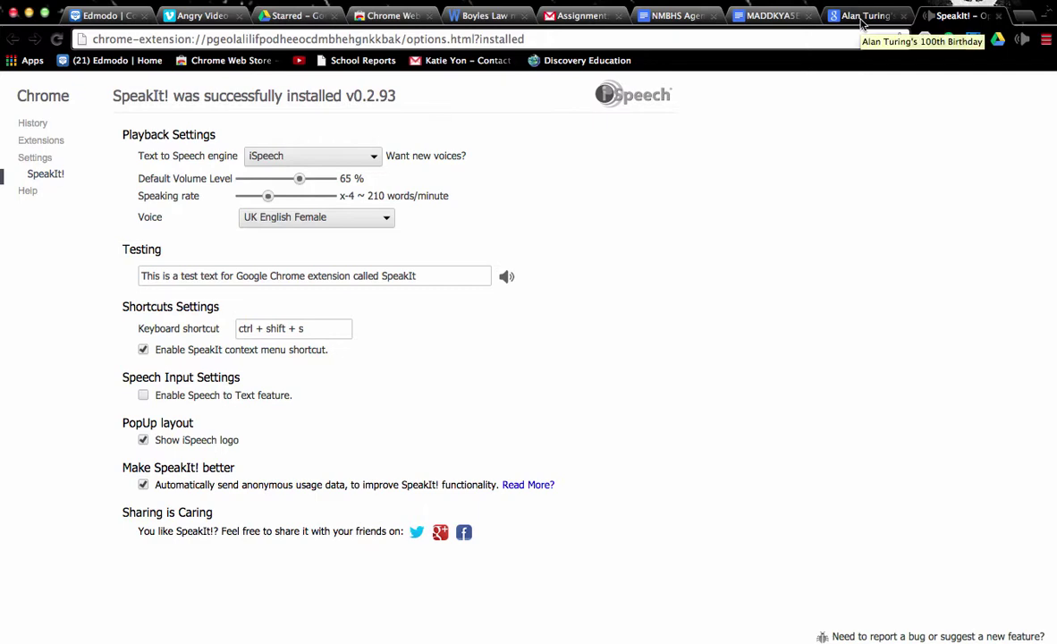
- On the Alan Turing doodle page, have SpeakIt! read aloud the passage from "Before computers existed" to "Turing Machine," and stop playback
left_click(861, 18)
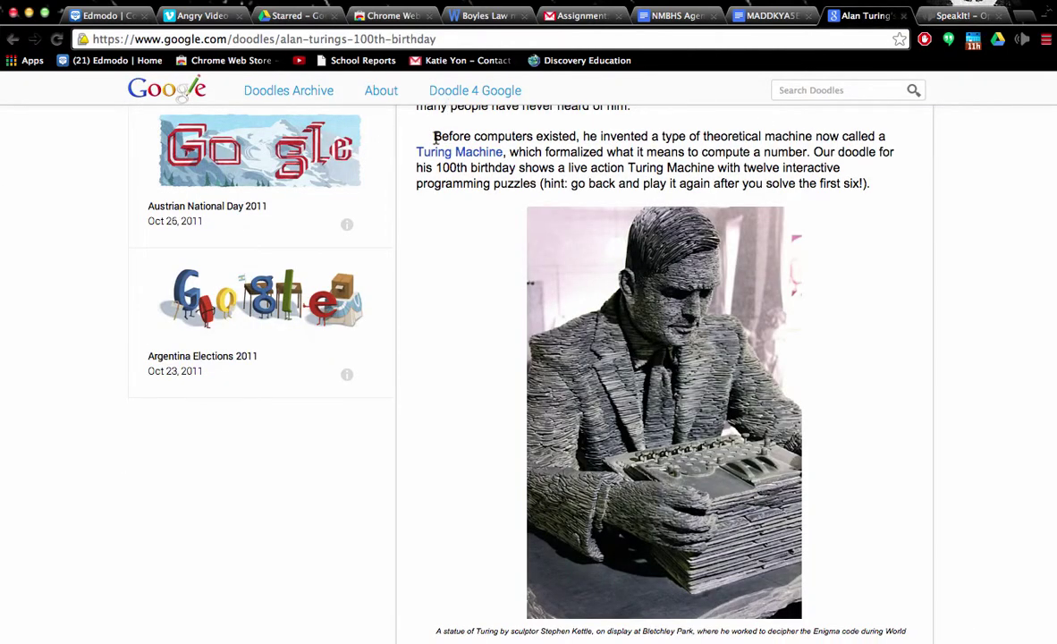
left_click_drag(436, 136, 508, 155)
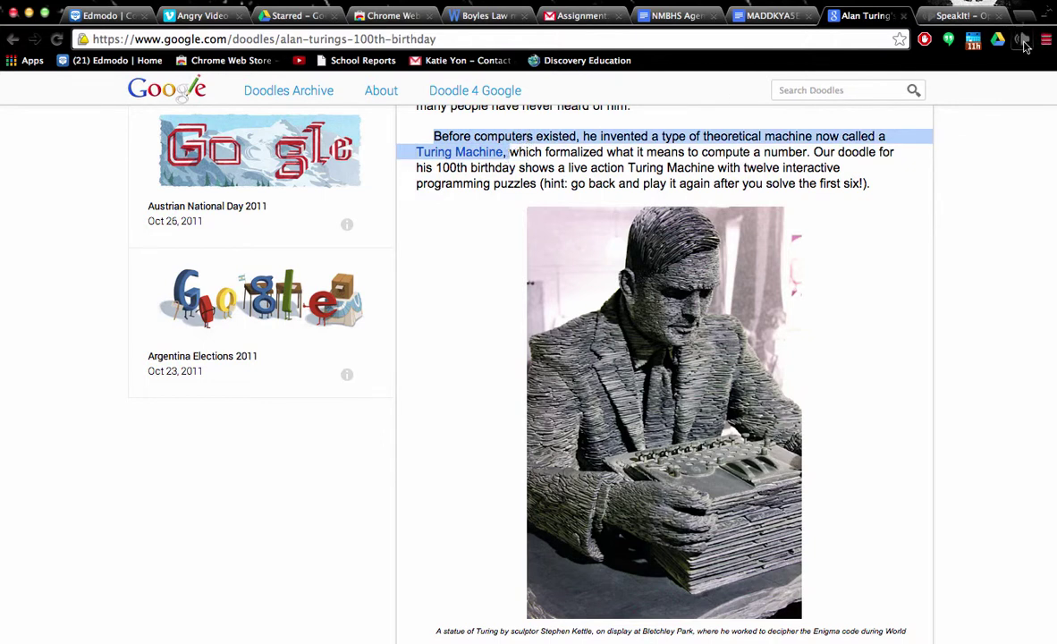
left_click(1024, 41)
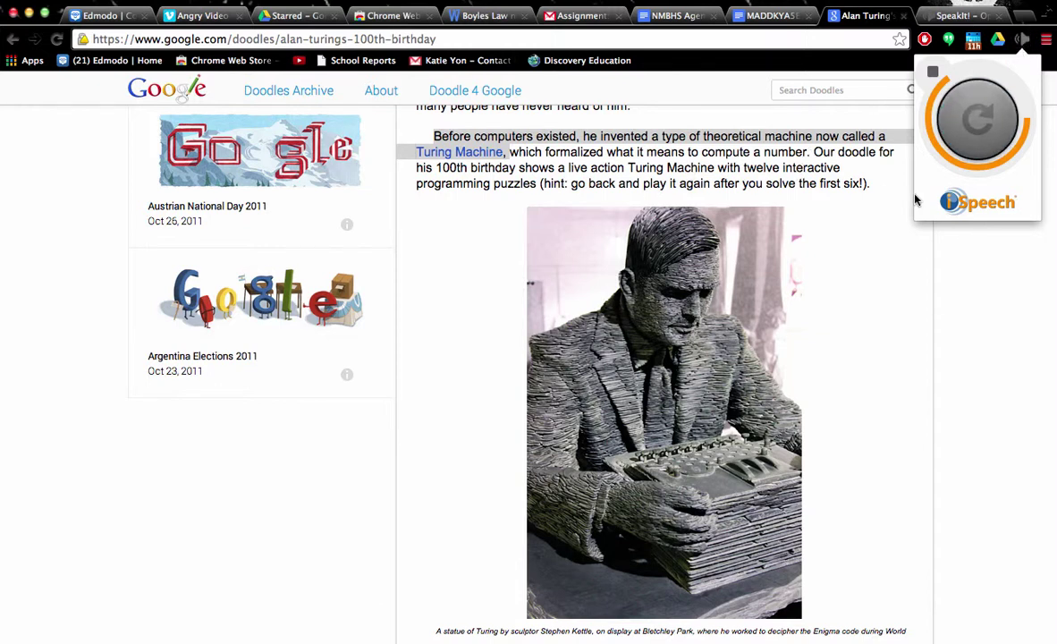
left_click(932, 77)
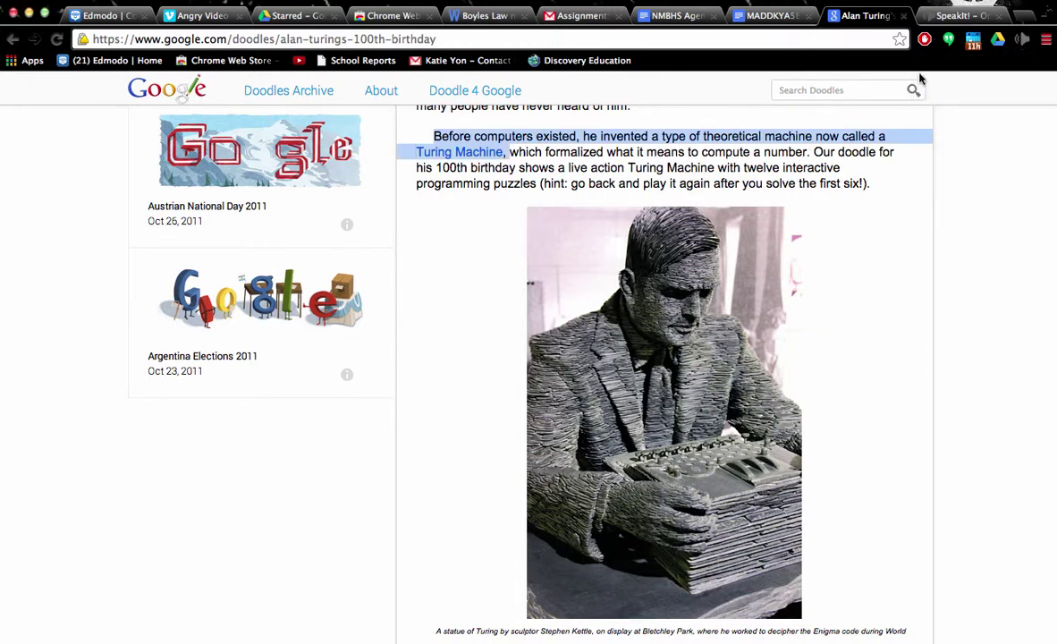
- View the MADDKYA5E2.pdf Google Doc and the Boyles Law marshmallow Word document as examples of uploaded files
left_click(771, 18)
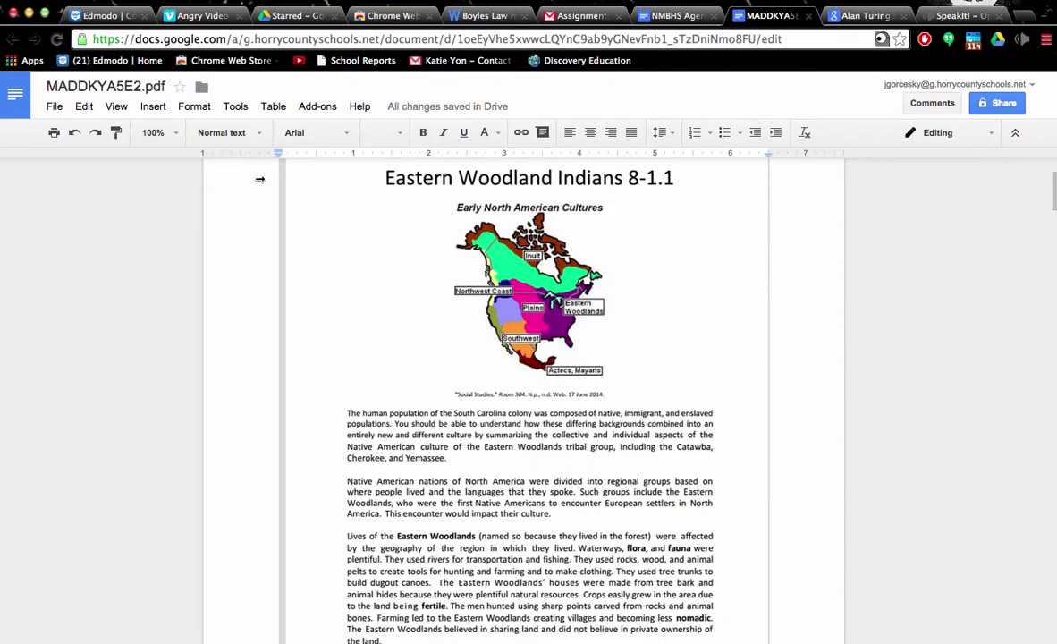
left_click(281, 250)
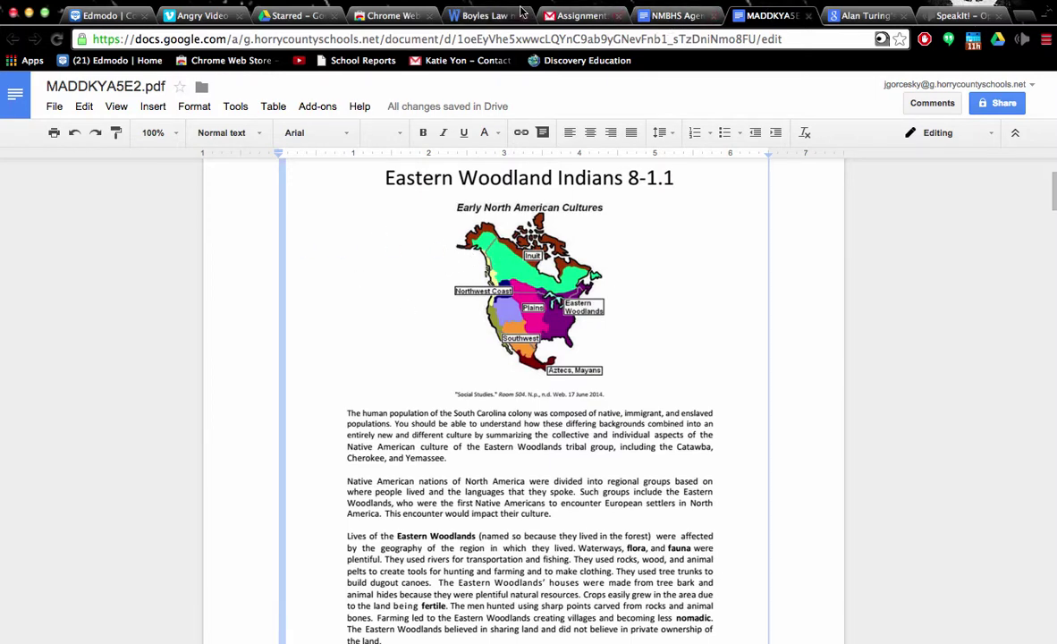
left_click(483, 16)
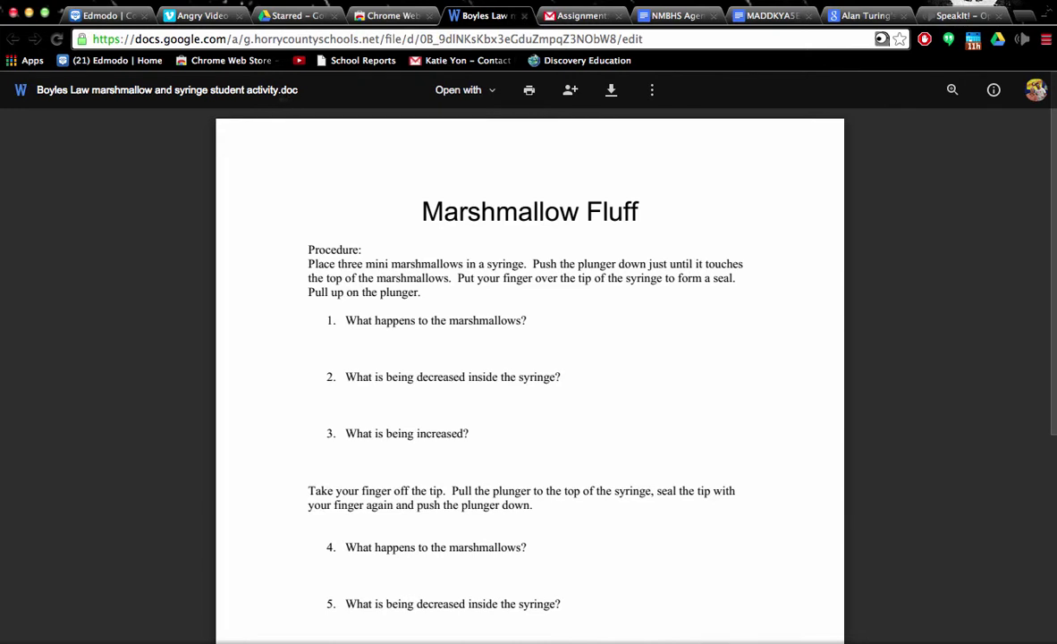
- Check the setting for converting uploaded files to Google Docs editor format in Google Drive
left_click(295, 15)
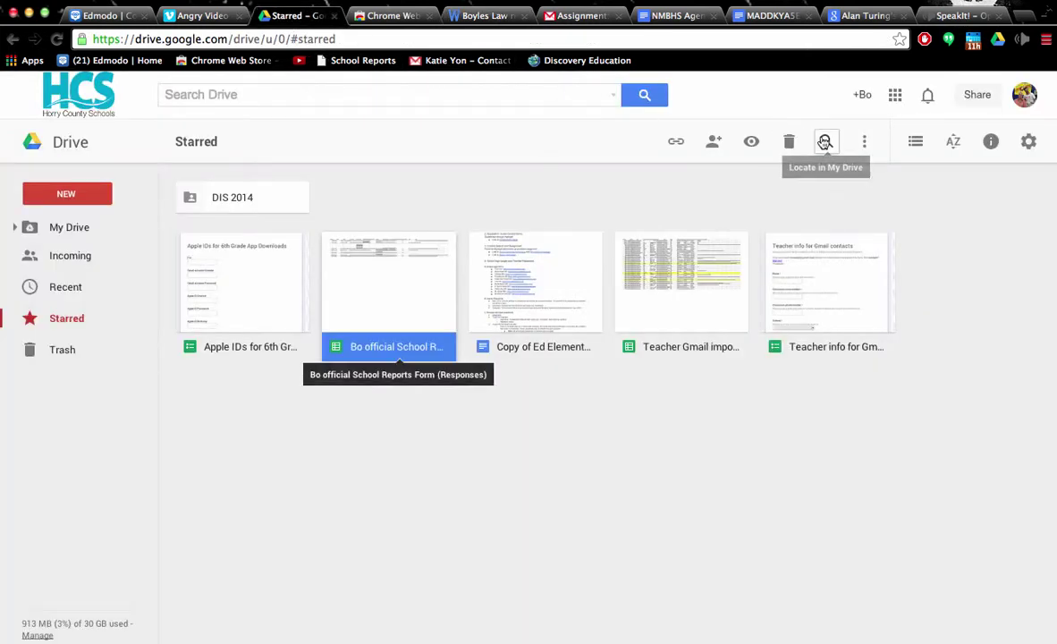
left_click(1029, 146)
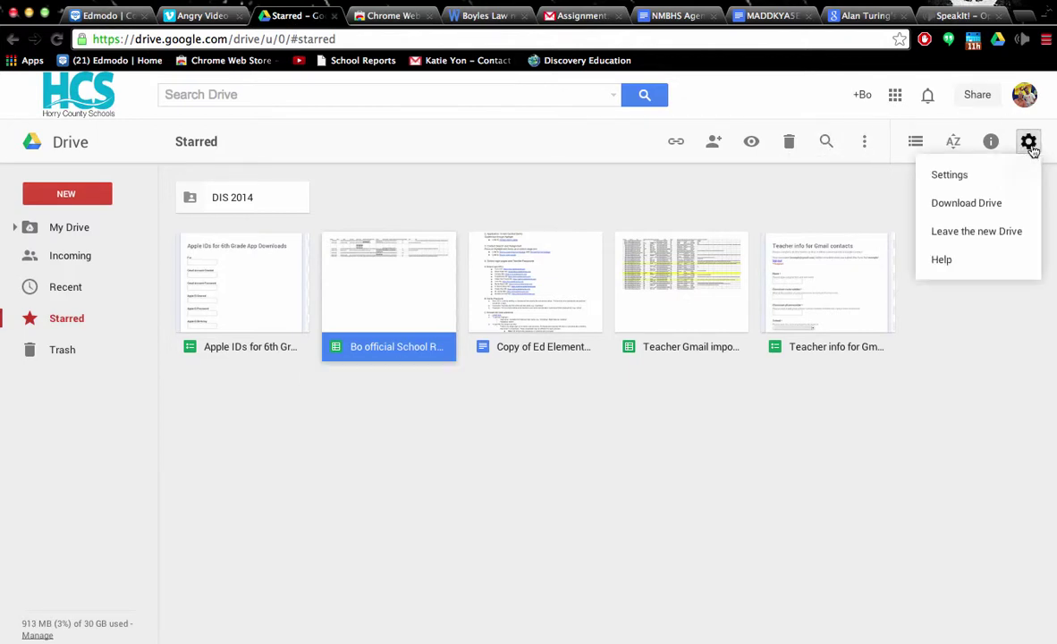
left_click(983, 182)
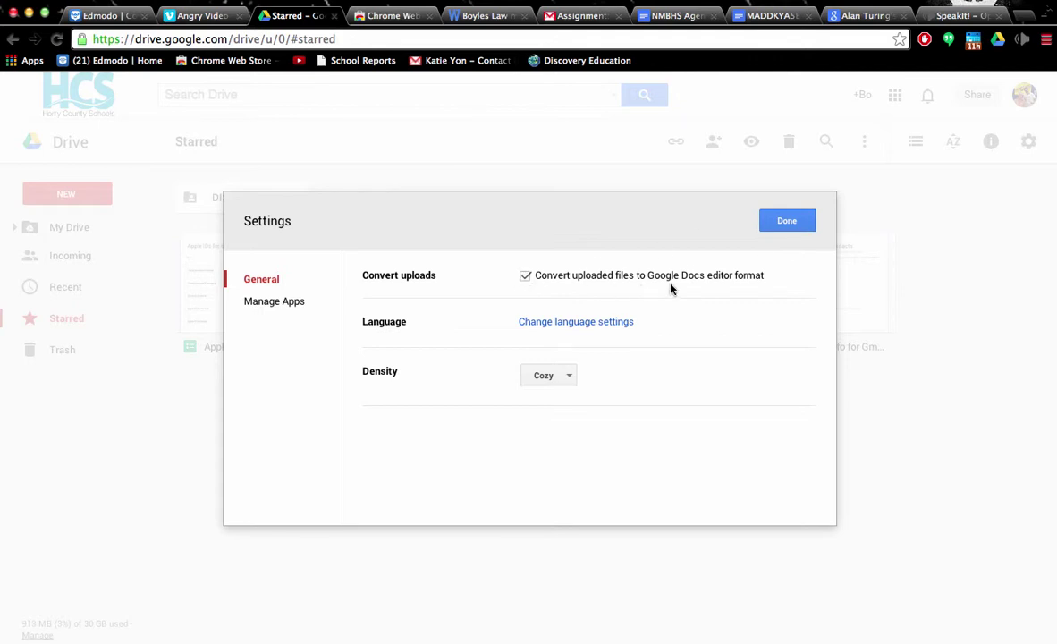
left_click(779, 225)
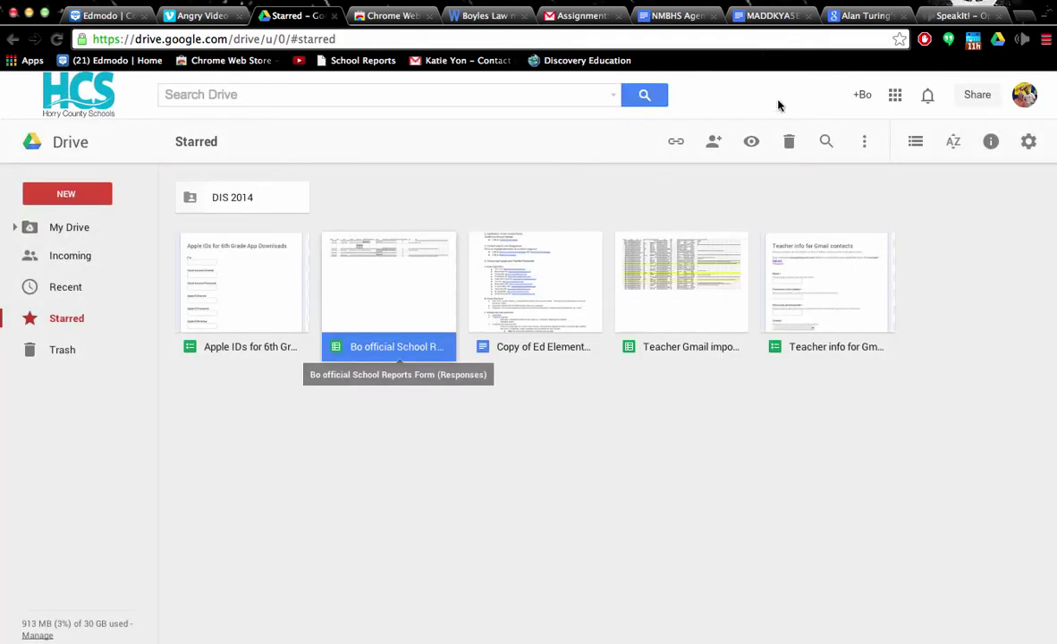
- In the NMBHS Agenda document, select the Parking Lot heading and its green instructions, play them with SpeakIt!, and close the player
left_click(766, 18)
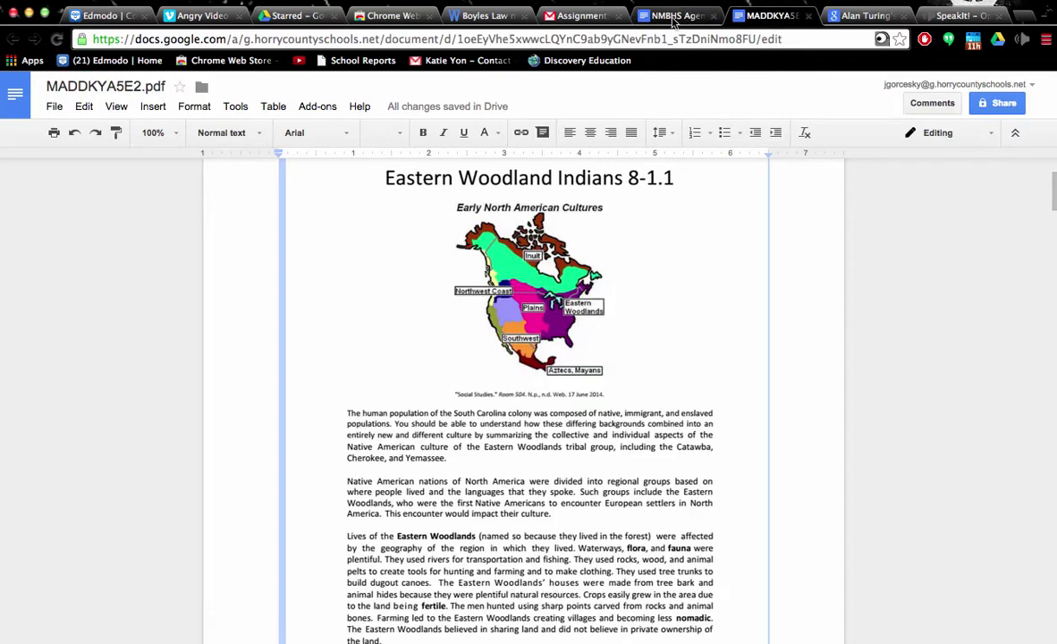
left_click(711, 17)
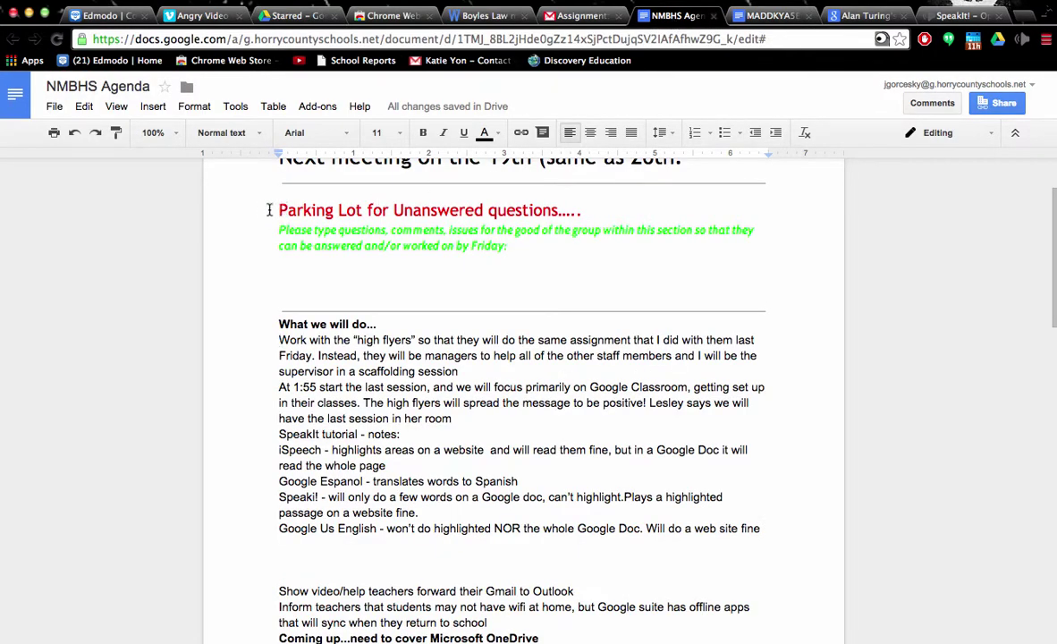
left_click_drag(273, 210, 510, 250)
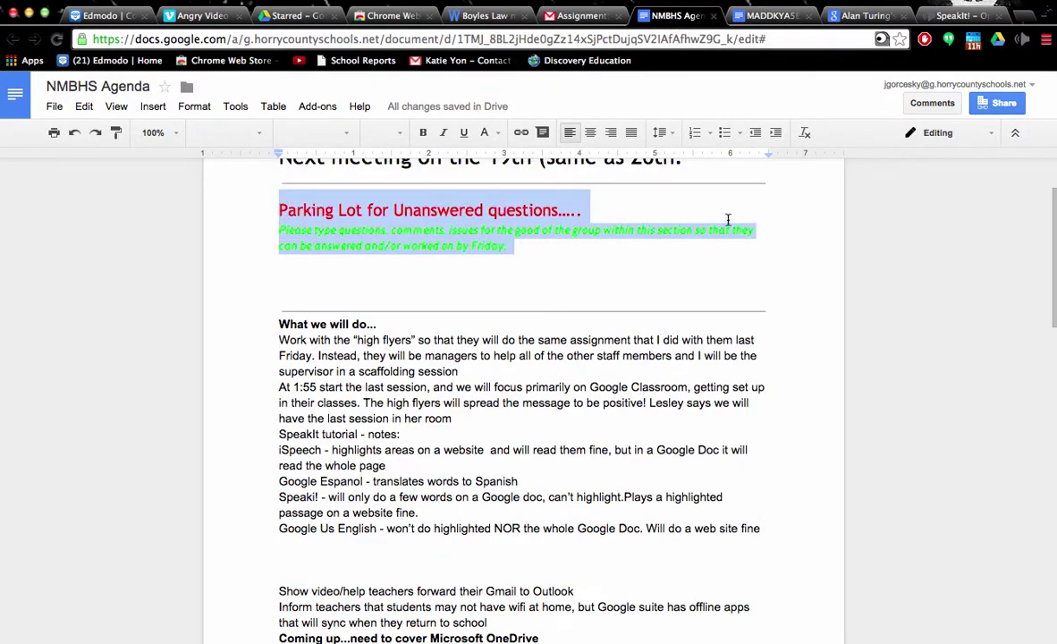
left_click(1021, 43)
scroll(860, 228, "up", 2)
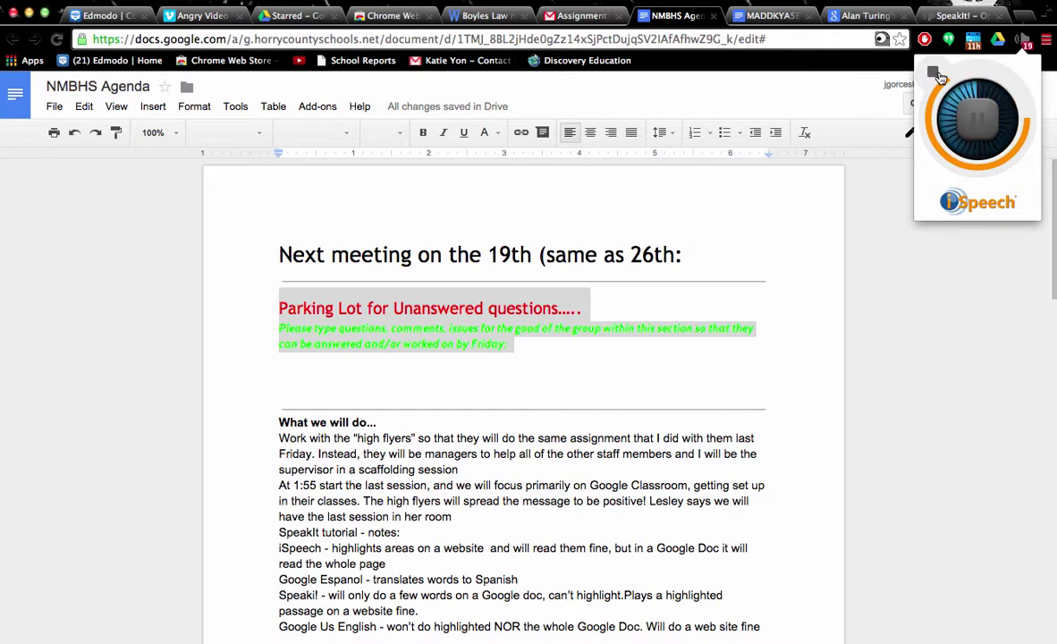
left_click(845, 119)
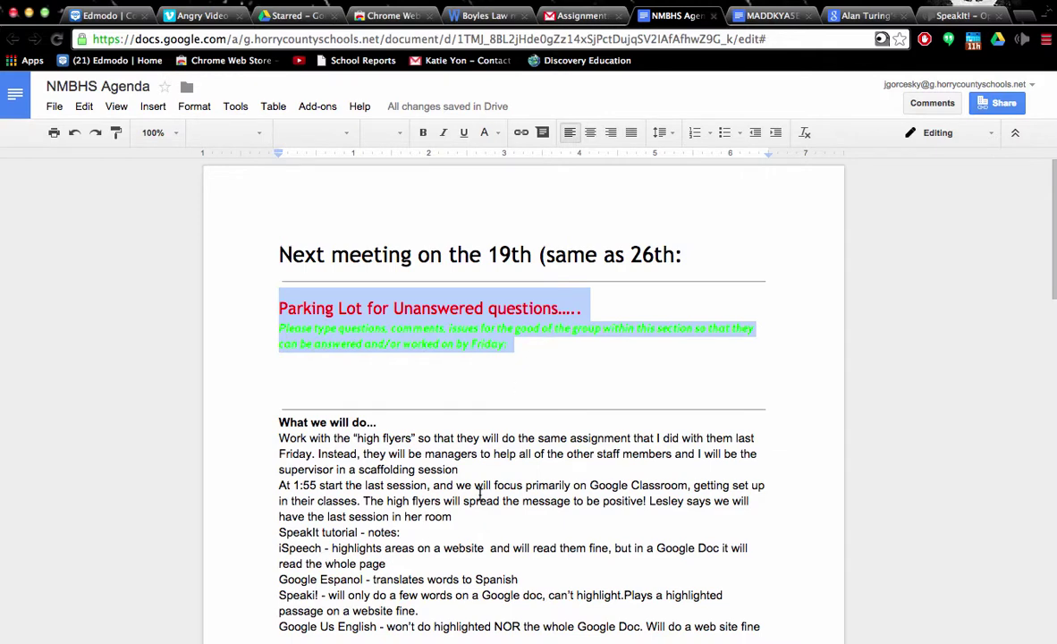
- Highlight the SpeakIt tutorial notes in the agenda to review how each speech engine behaves
scroll(480, 494, "down", 2)
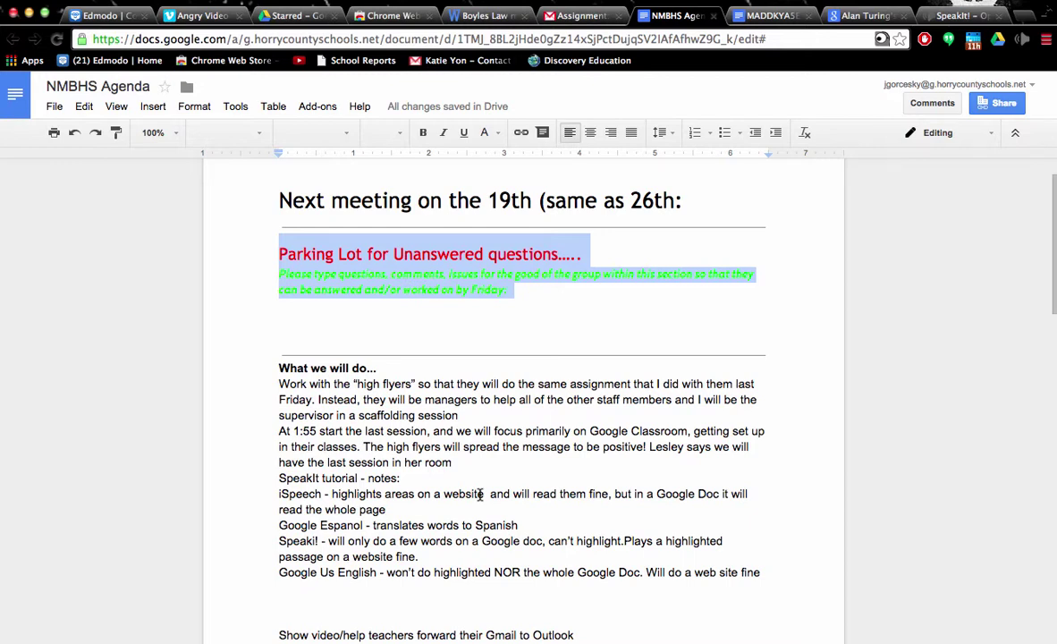
left_click_drag(277, 479, 732, 577)
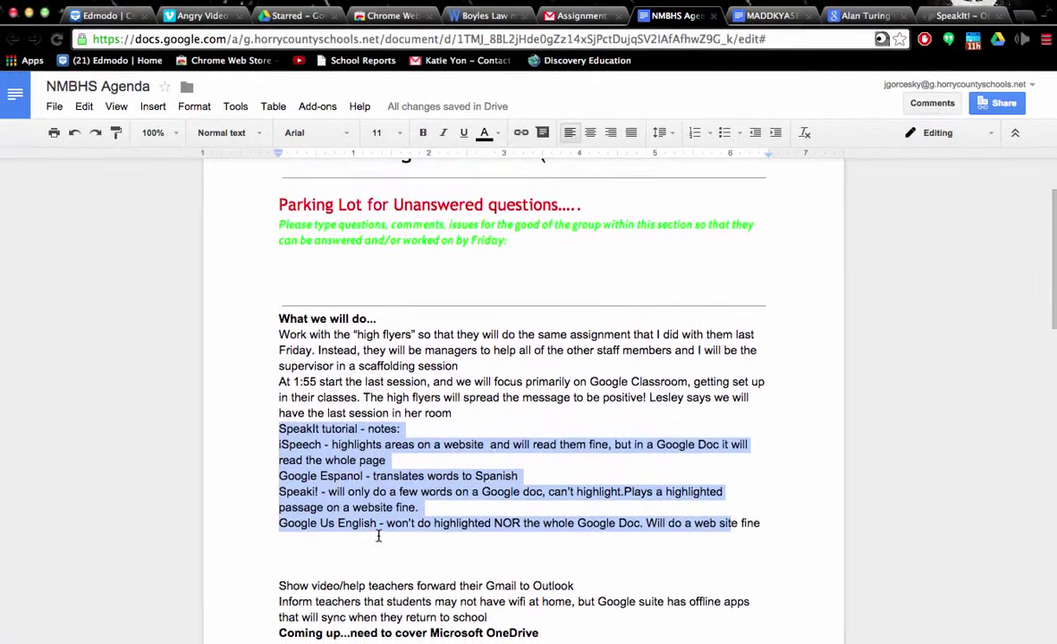
scroll(378, 535, "up", 1)
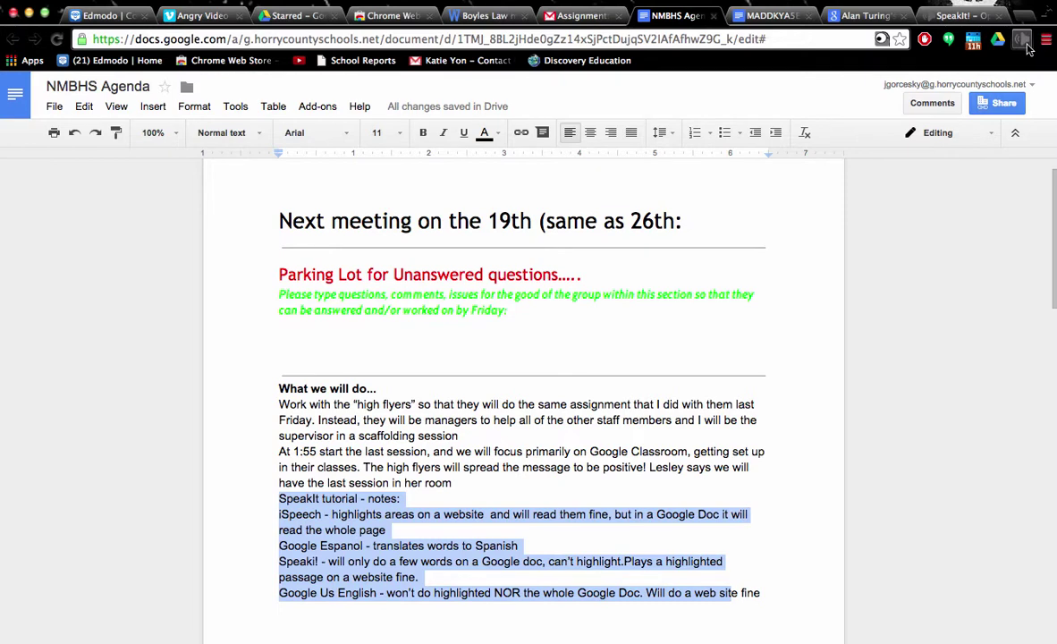
- Open the SpeakIt! extension's options and set the text-to-speech engine to SpeakIt!
right_click(1024, 43)
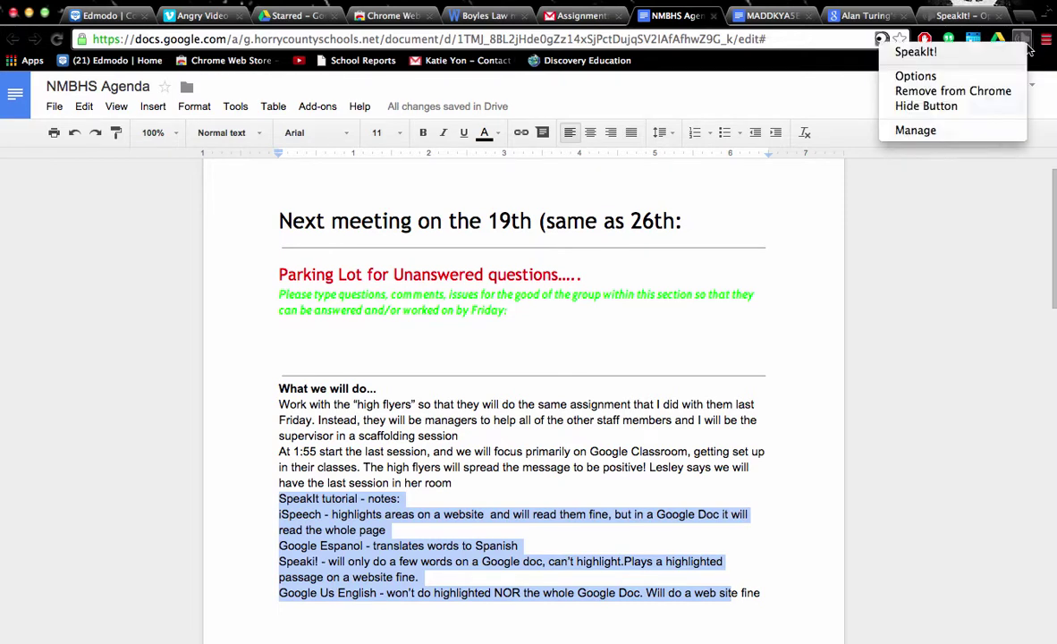
left_click(926, 77)
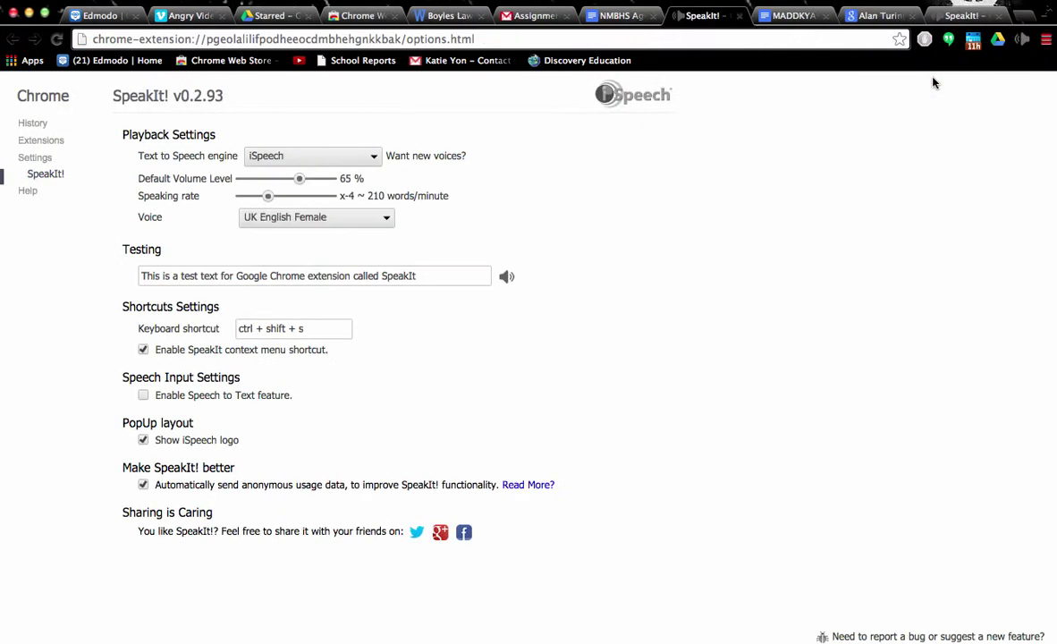
left_click(355, 161)
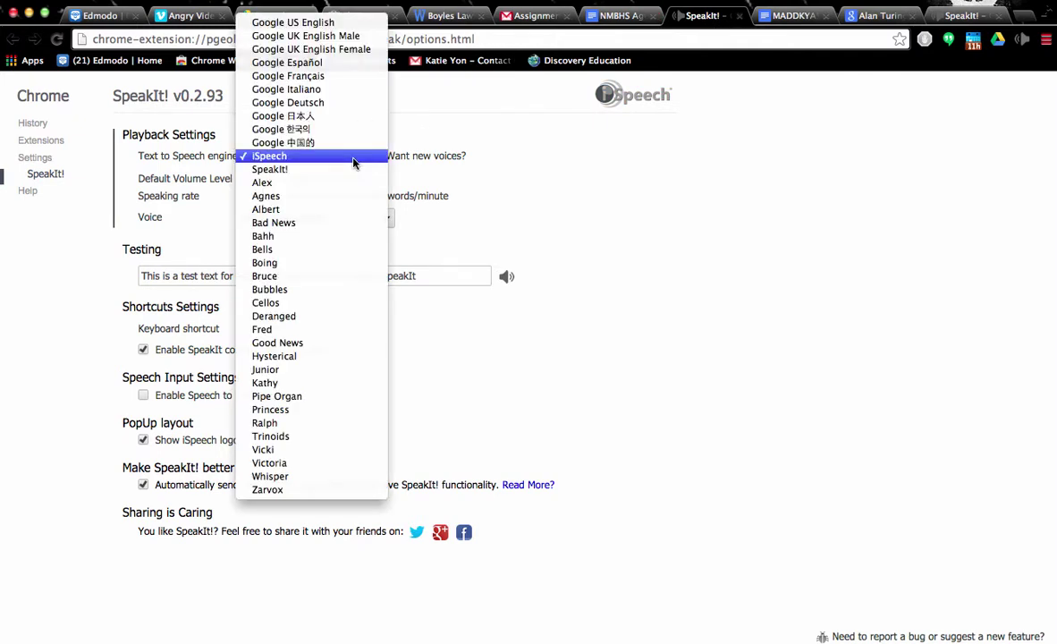
left_click(354, 169)
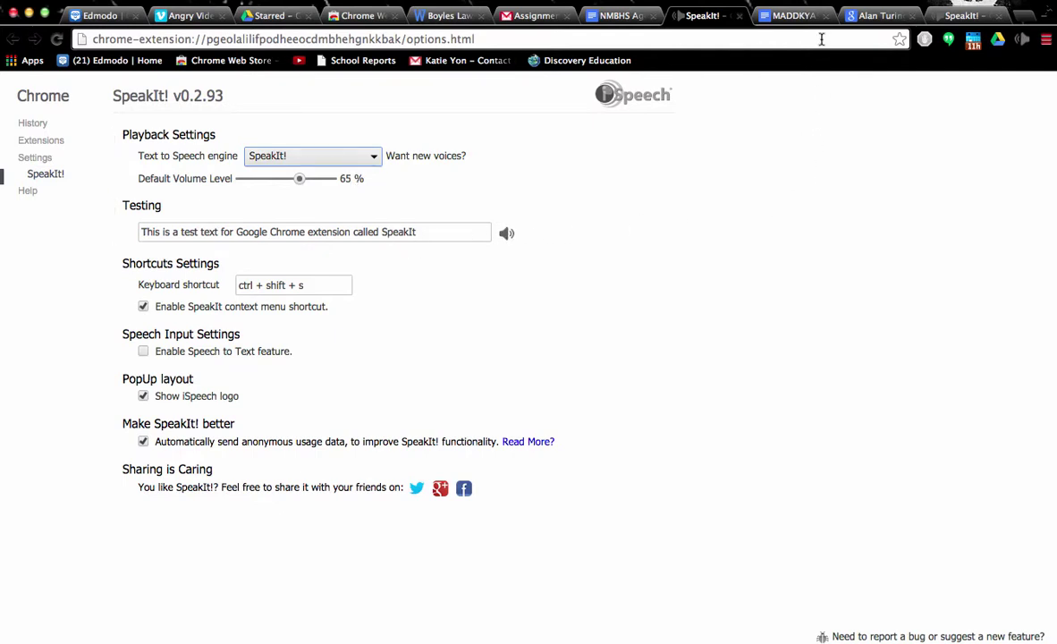
- Return to the NMBHS Agenda document, clear the text selection and start SpeakIt! playback
left_click(620, 16)
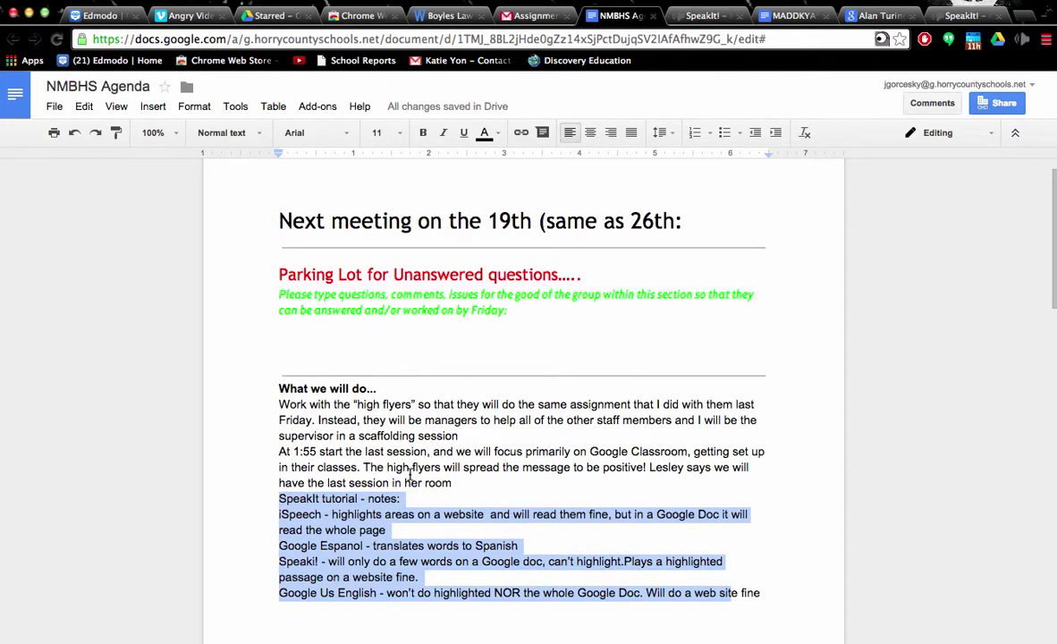
left_click(386, 508)
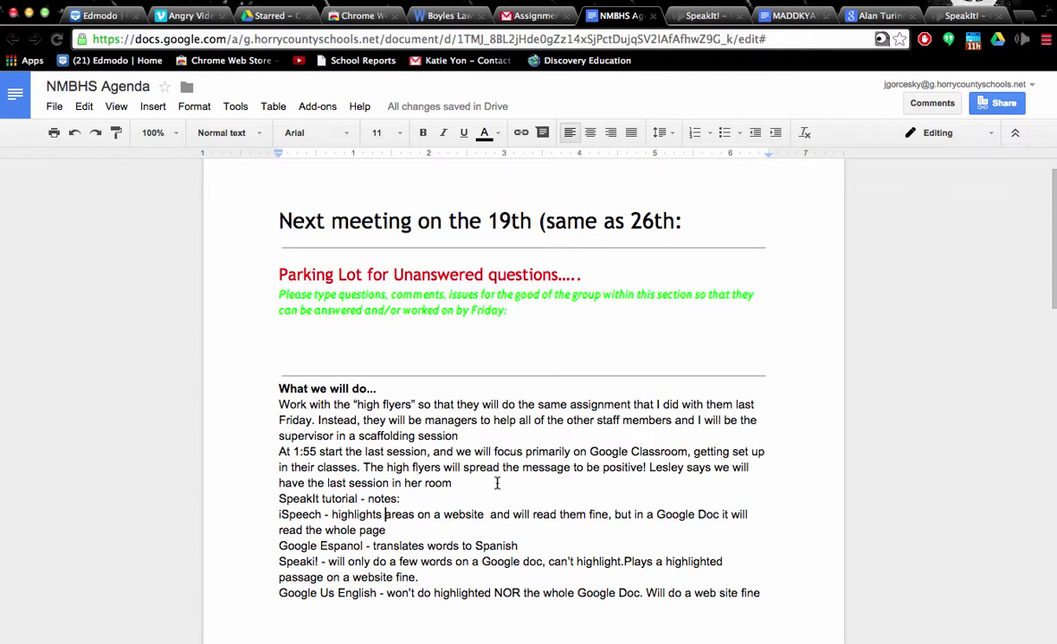
left_click(1024, 43)
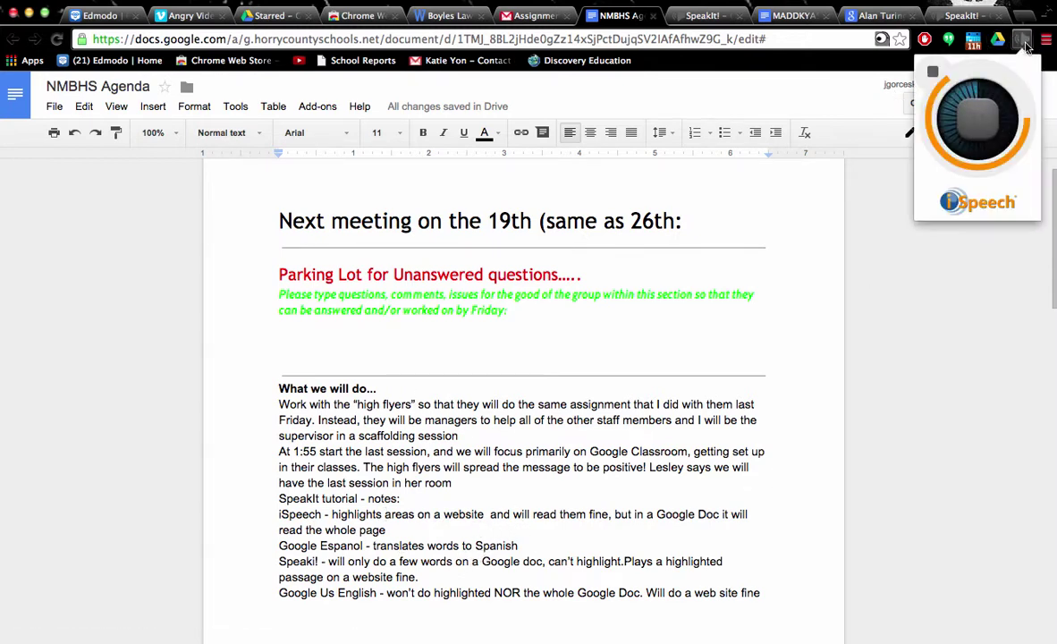